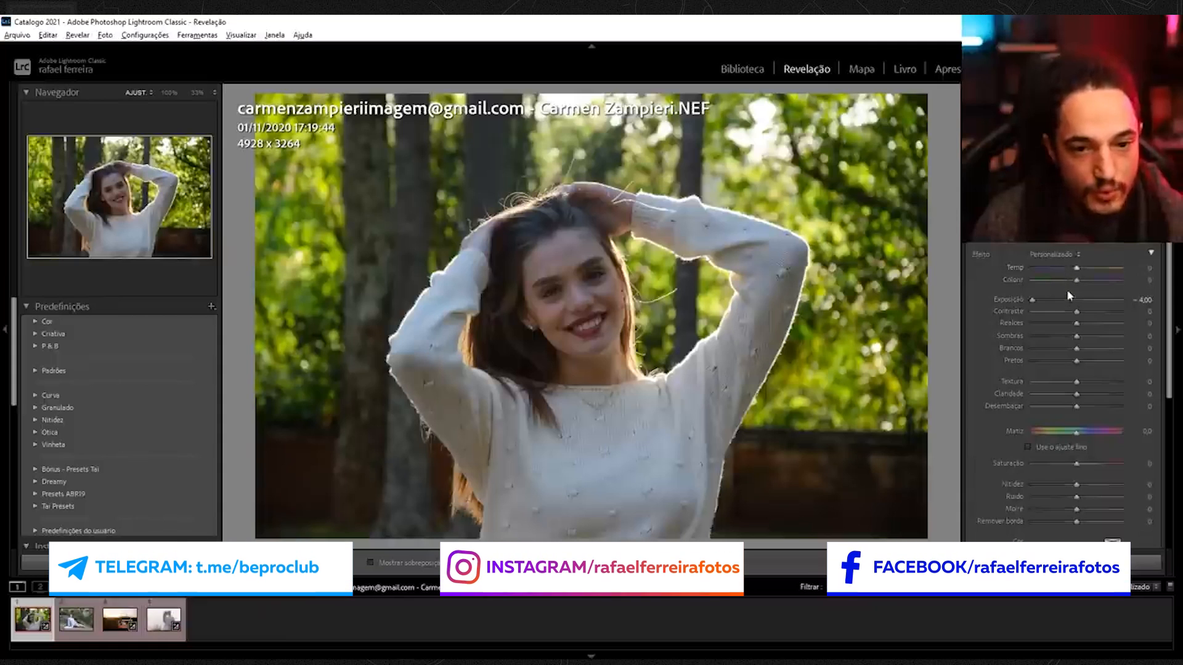
Set the radial filter's exposure to 4.00 and draw a radial filter around the model, centred on her face.
{"action": "left_click_drag", "start_coordinate": [1032, 300], "coordinate": [1082, 302]}
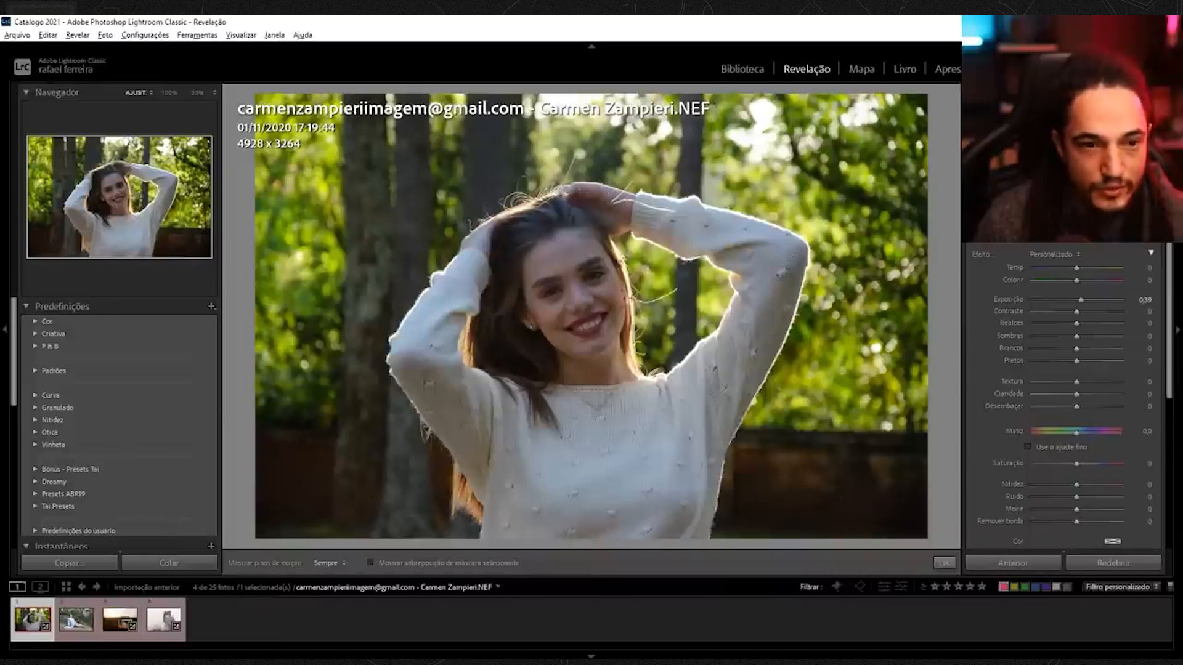
{"action": "double_click", "coordinate": [1079, 299]}
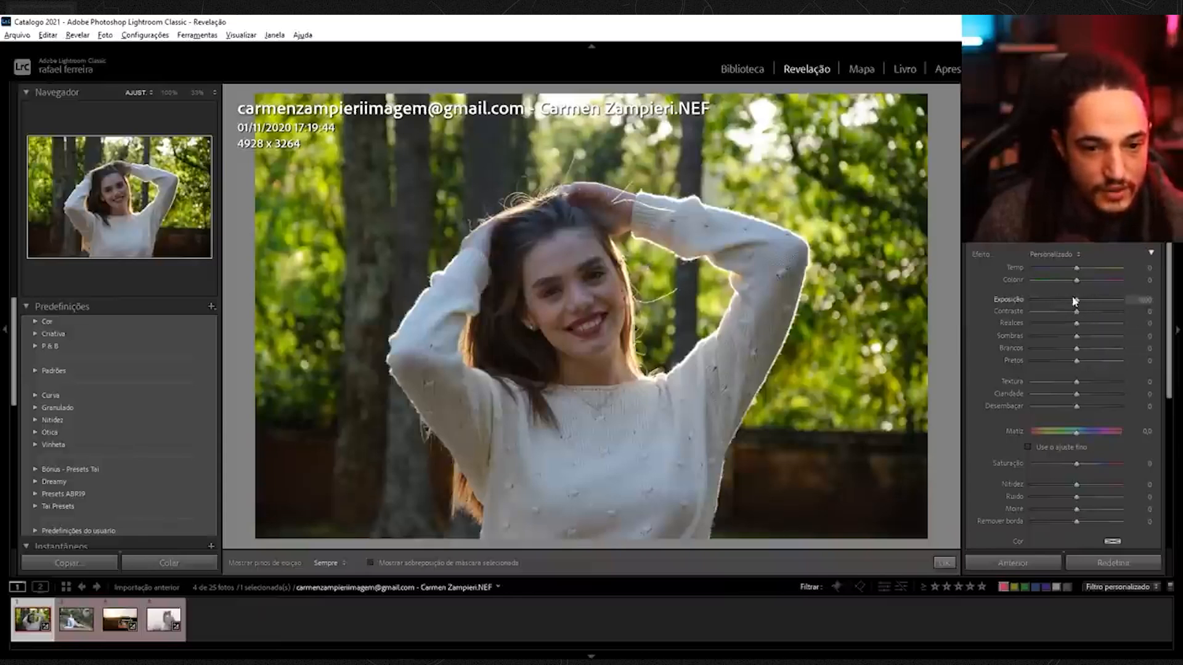
{"action": "left_click", "coordinate": [1079, 244]}
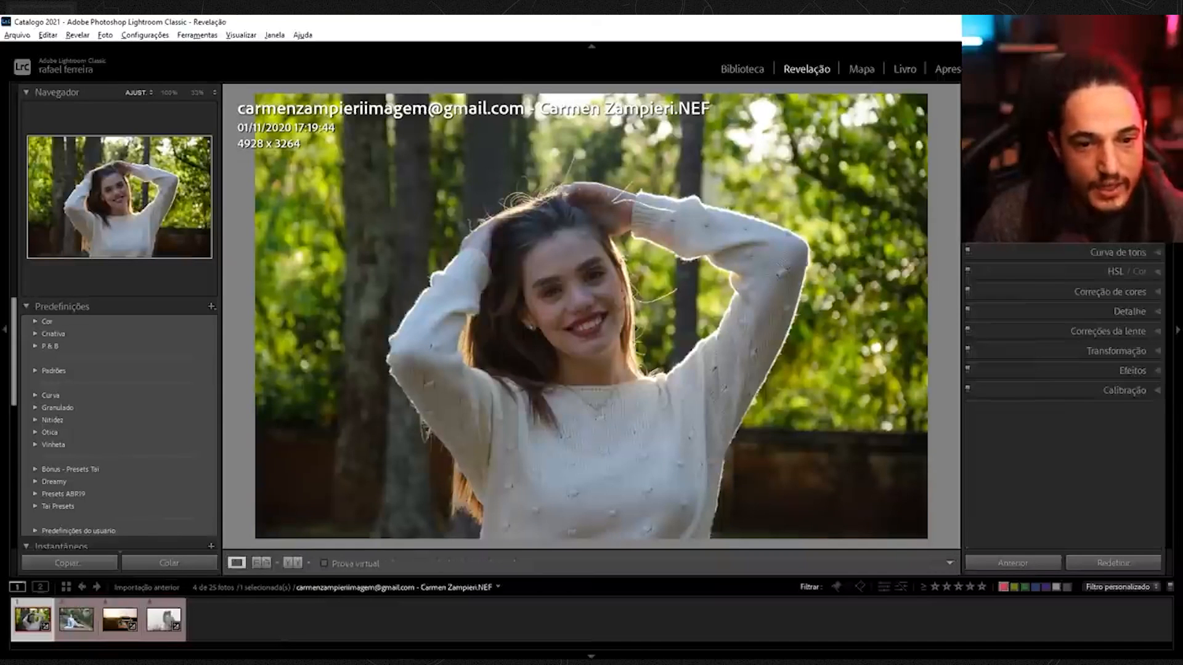
{"action": "left_click", "coordinate": [1139, 214]}
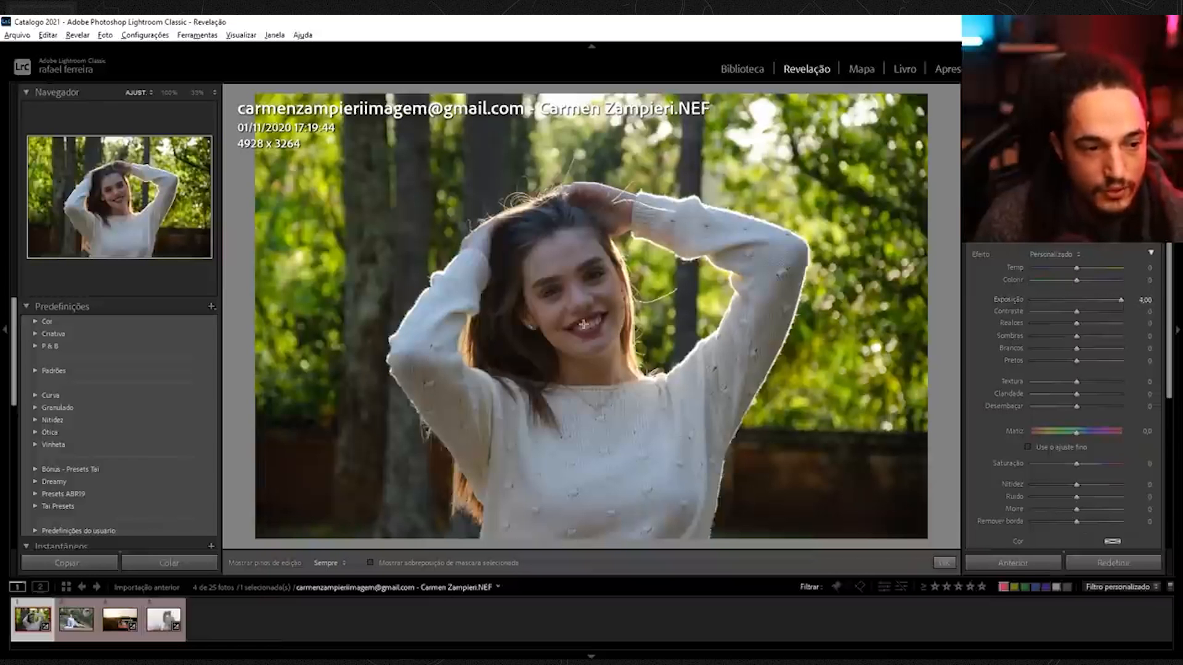
{"action": "left_click_drag", "start_coordinate": [582, 323], "coordinate": [856, 592]}
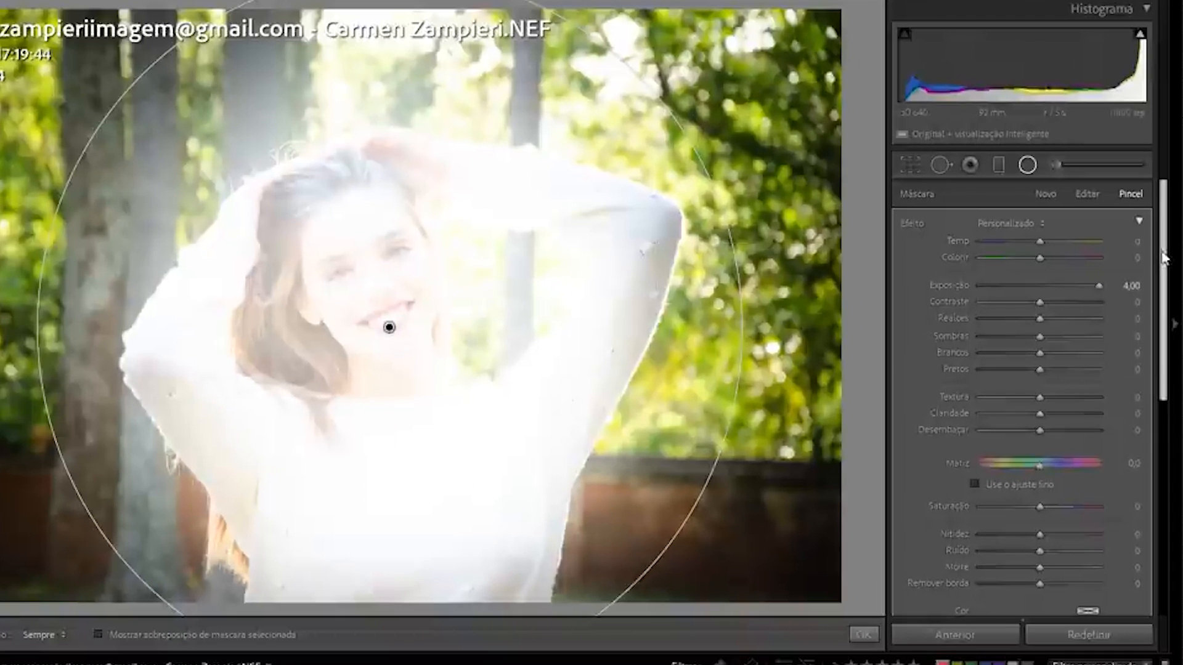
Set the brush size to 12.4 and the flow to 20 in the filter's brush options.
{"action": "left_click_drag", "start_coordinate": [1170, 279], "coordinate": [1169, 365]}
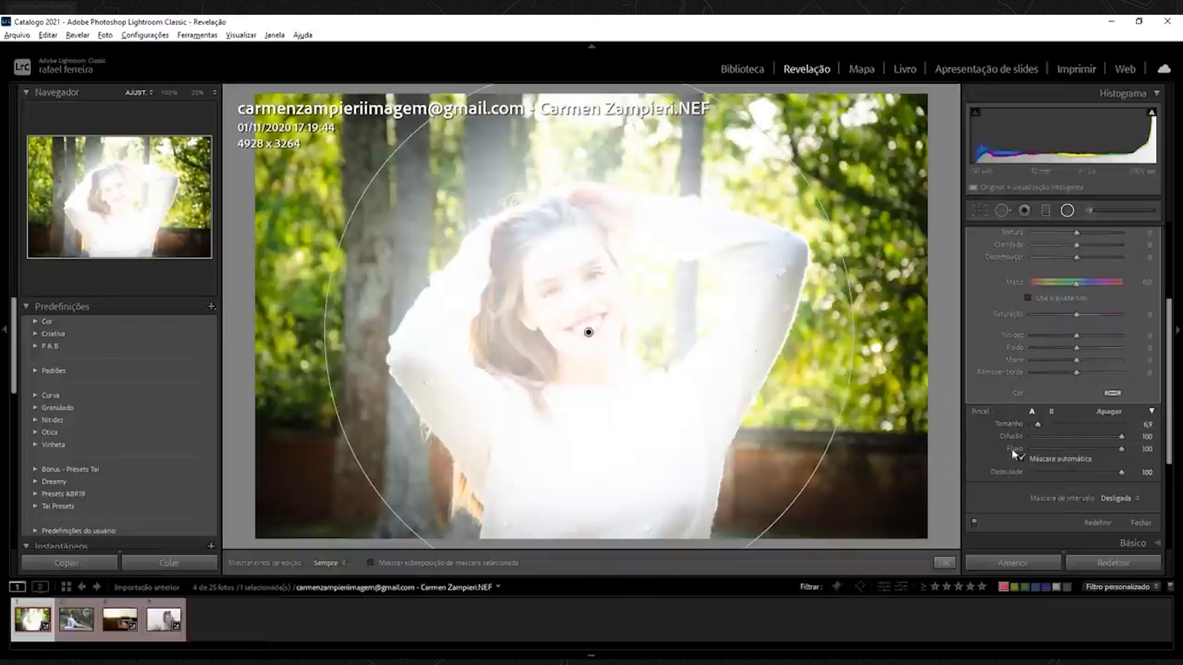
{"action": "left_click", "coordinate": [1048, 429]}
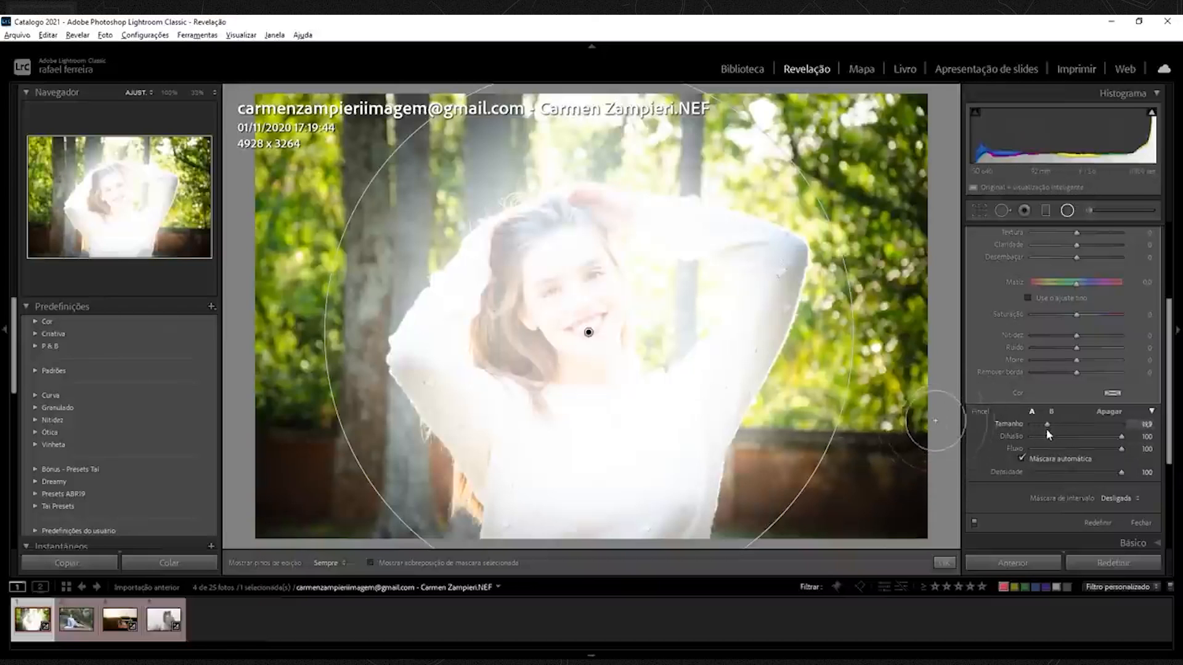
{"action": "left_click_drag", "start_coordinate": [1046, 428], "coordinate": [1041, 430]}
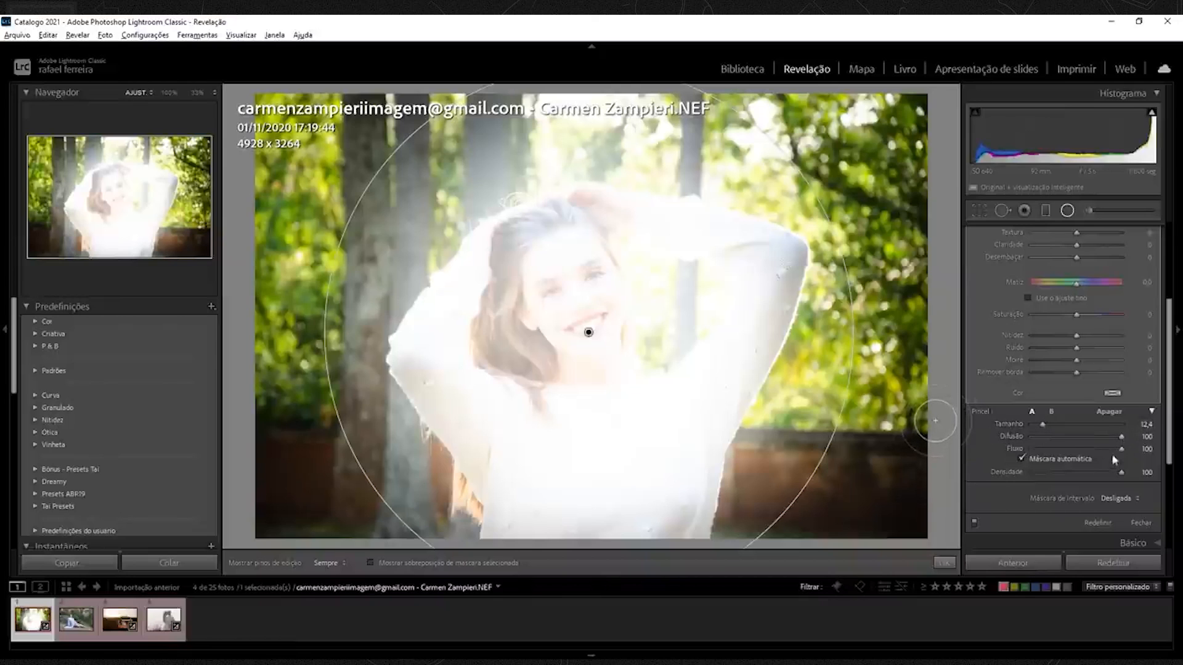
{"action": "left_click_drag", "start_coordinate": [1119, 449], "coordinate": [1044, 450]}
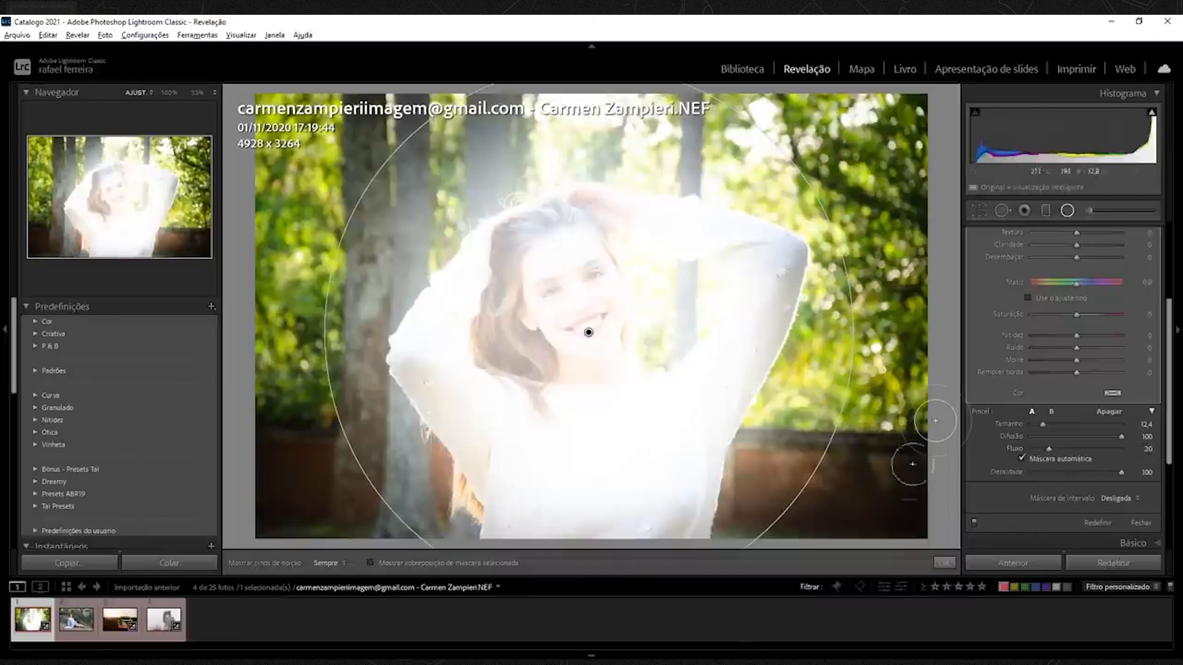
Switch to the Erase brush and set its size to 97, feather to 100 and flow to 20.
{"action": "left_click", "coordinate": [1051, 411]}
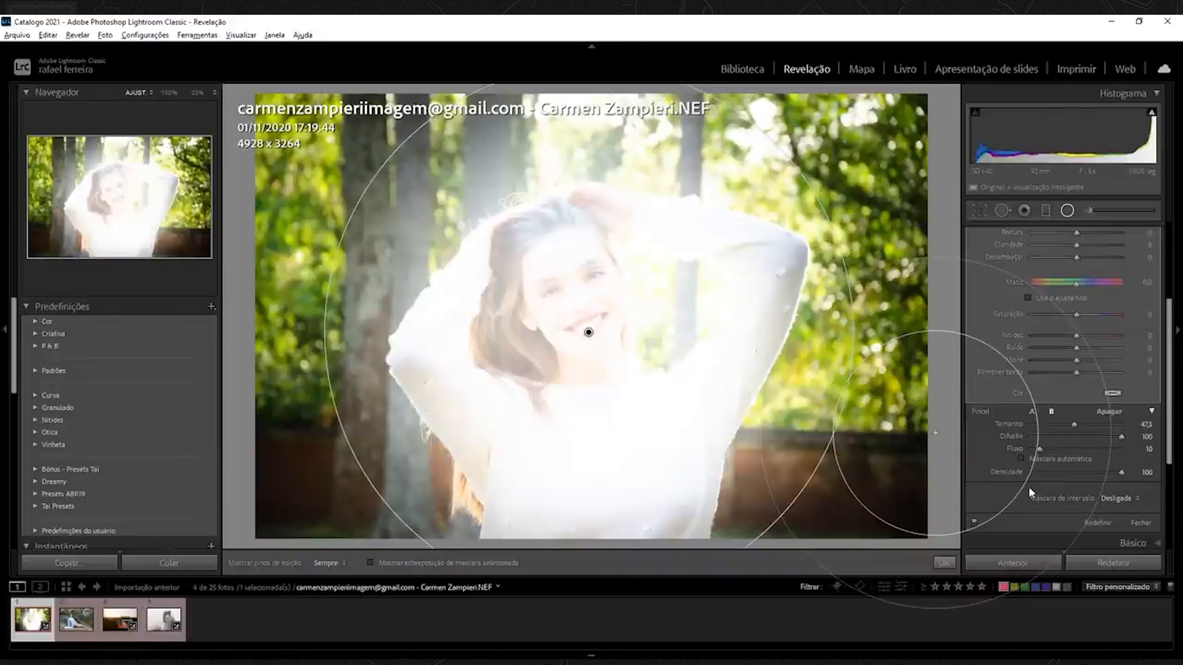
{"action": "left_click", "coordinate": [1032, 411]}
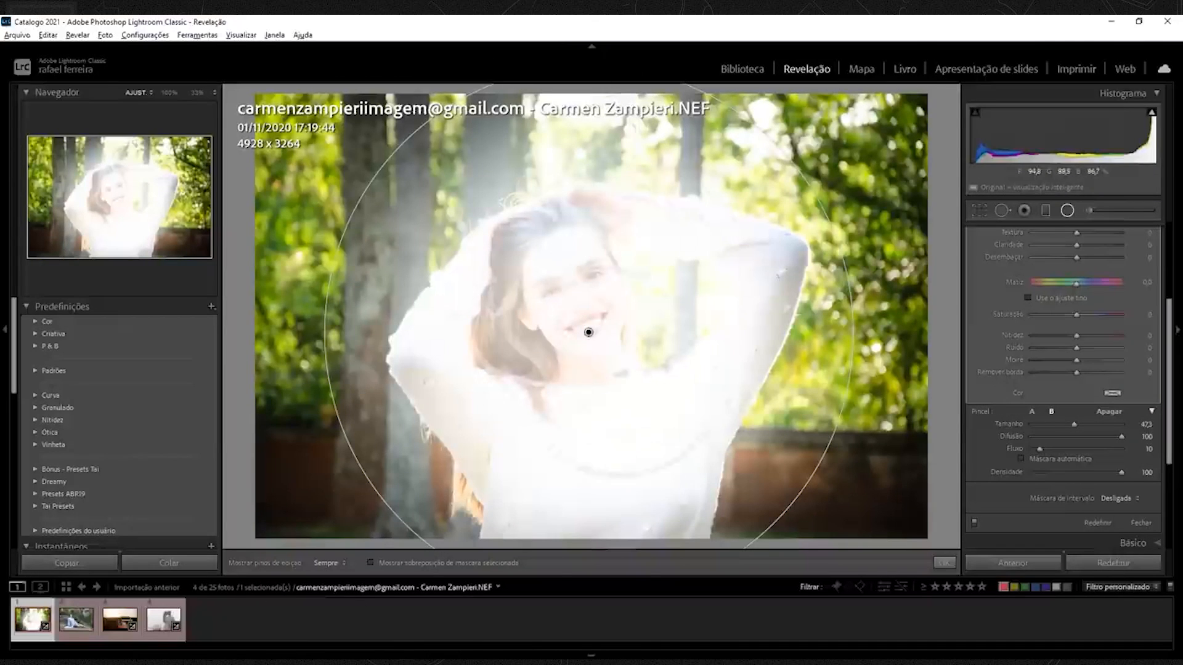
{"action": "left_click", "coordinate": [588, 332]}
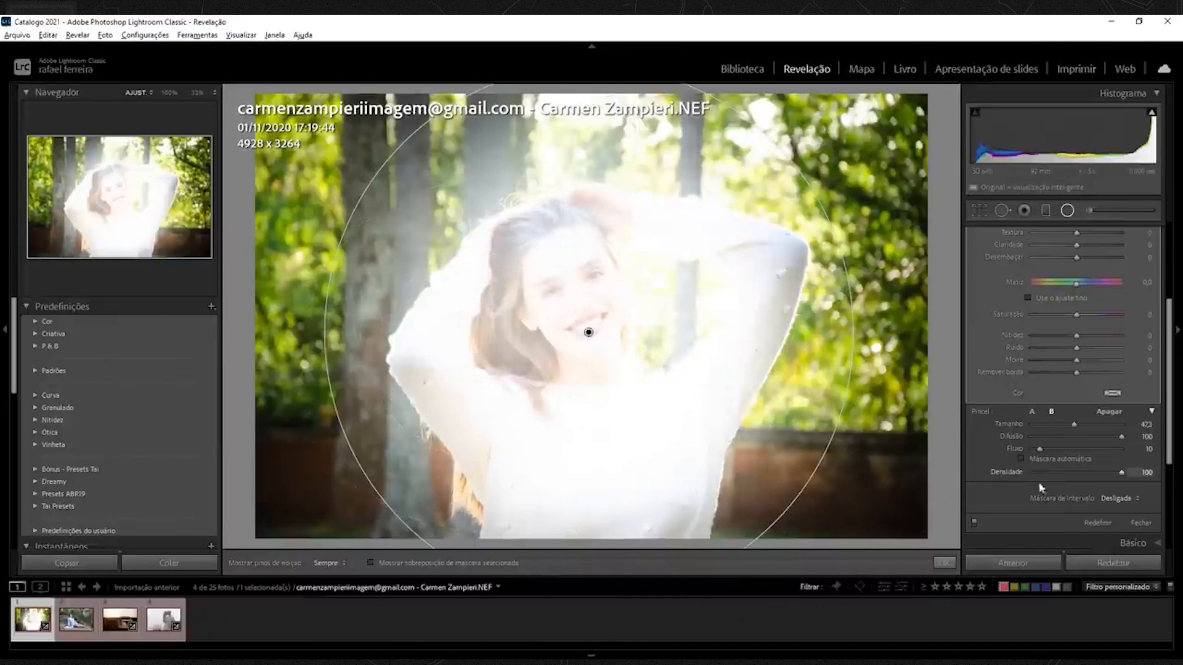
{"action": "left_click_drag", "start_coordinate": [705, 291], "coordinate": [385, 362]}
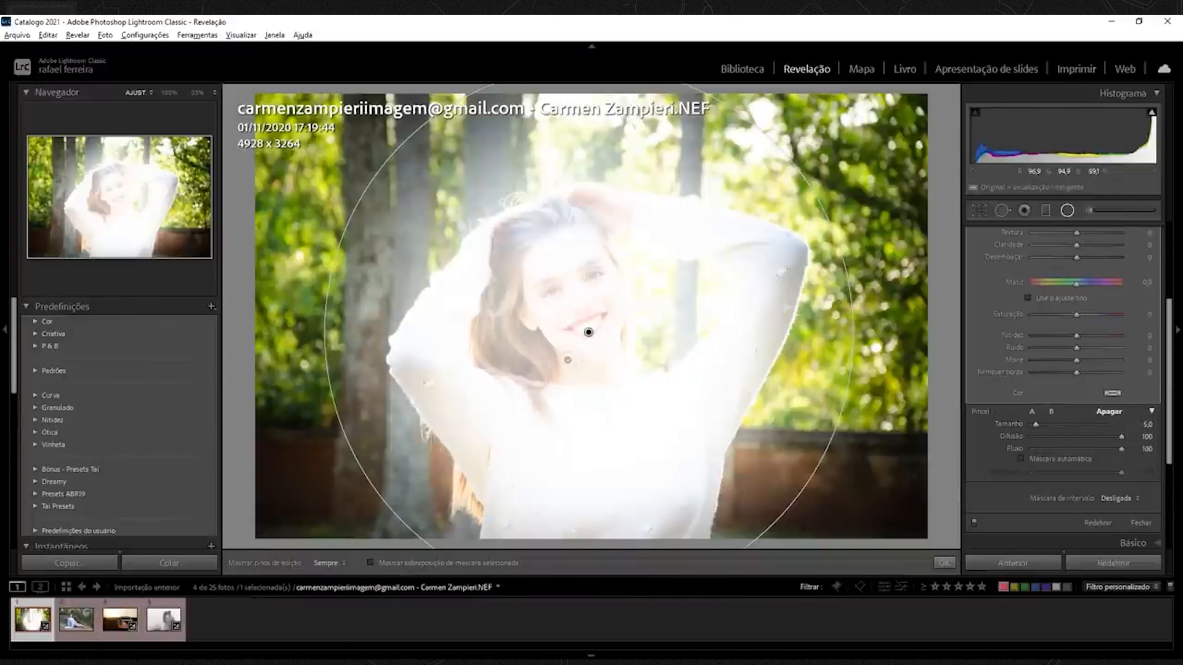
{"action": "key", "text": "2"}
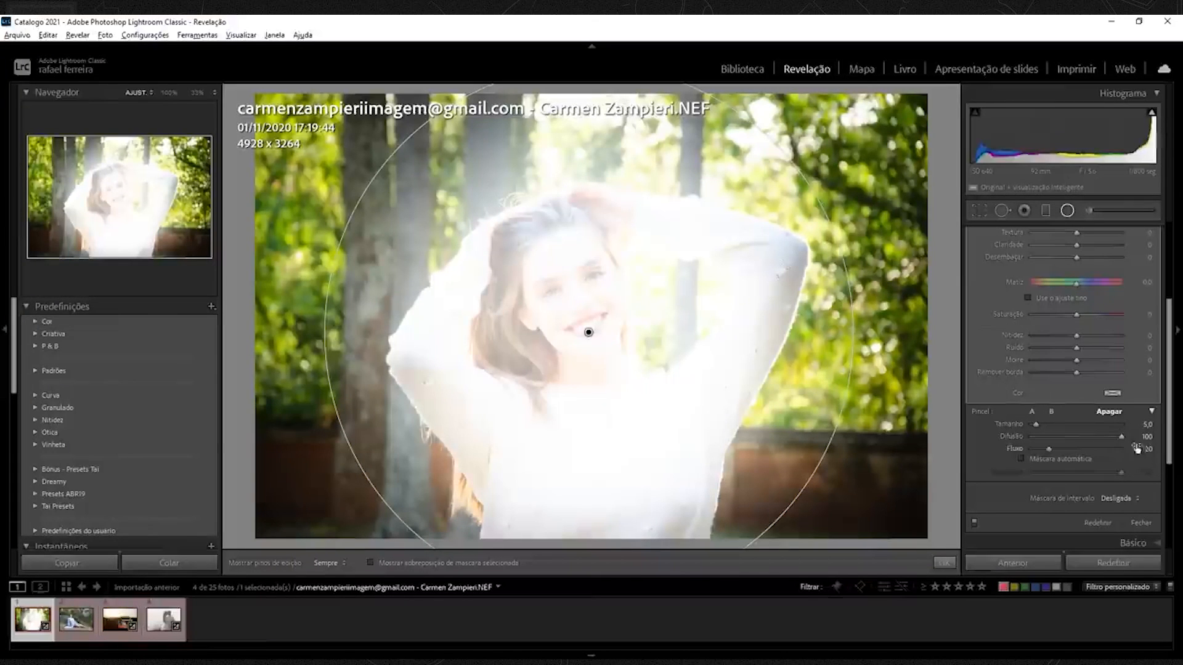
{"action": "left_click_drag", "start_coordinate": [1122, 438], "coordinate": [1092, 441]}
{"action": "left_click_drag", "start_coordinate": [1038, 423], "coordinate": [1041, 423]}
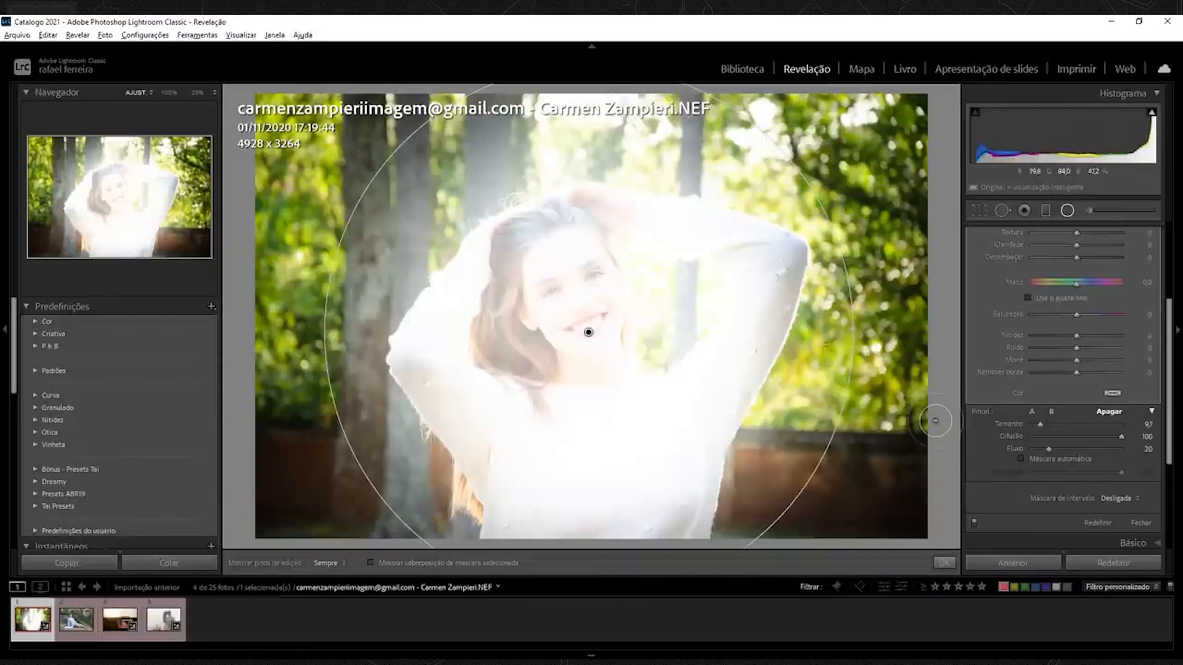
Erase the filter's effect from the background with several strokes, then undo the last stroke.
{"action": "key", "text": "h"}
{"action": "mouse_move", "coordinate": [813, 355]}
{"action": "left_mouse_down"}
{"action": "mouse_move", "coordinate": [766, 427]}
{"action": "mouse_move", "coordinate": [772, 407]}
{"action": "mouse_move", "coordinate": [746, 475]}
{"action": "left_mouse_up"}
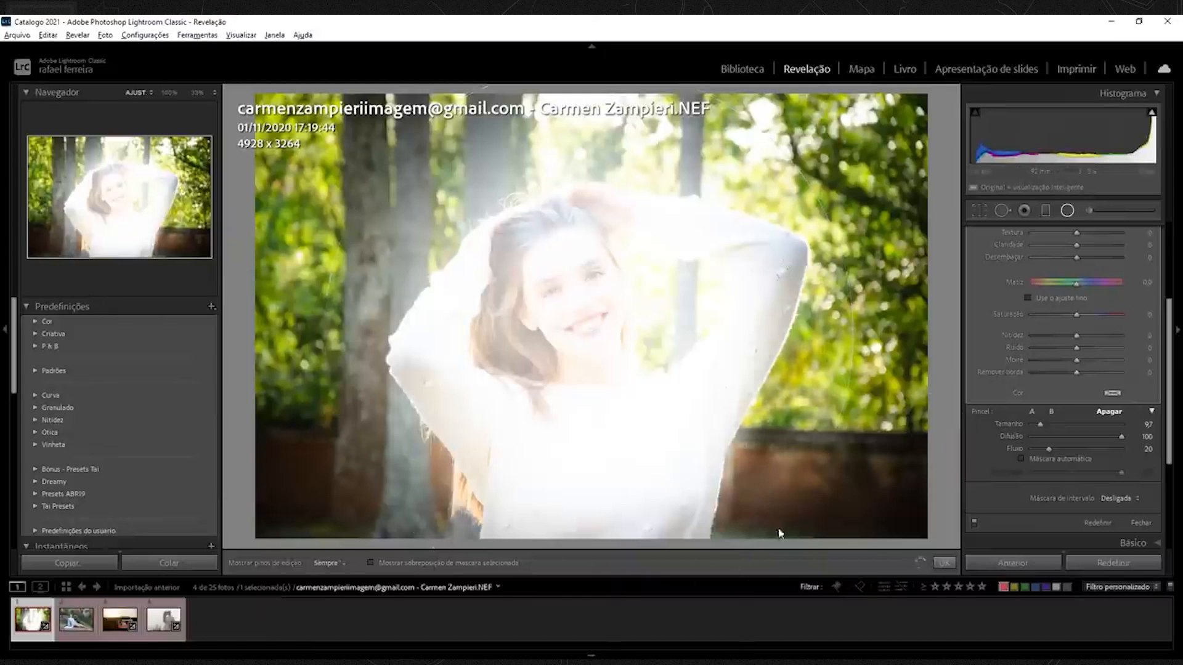
{"action": "key", "text": "h"}
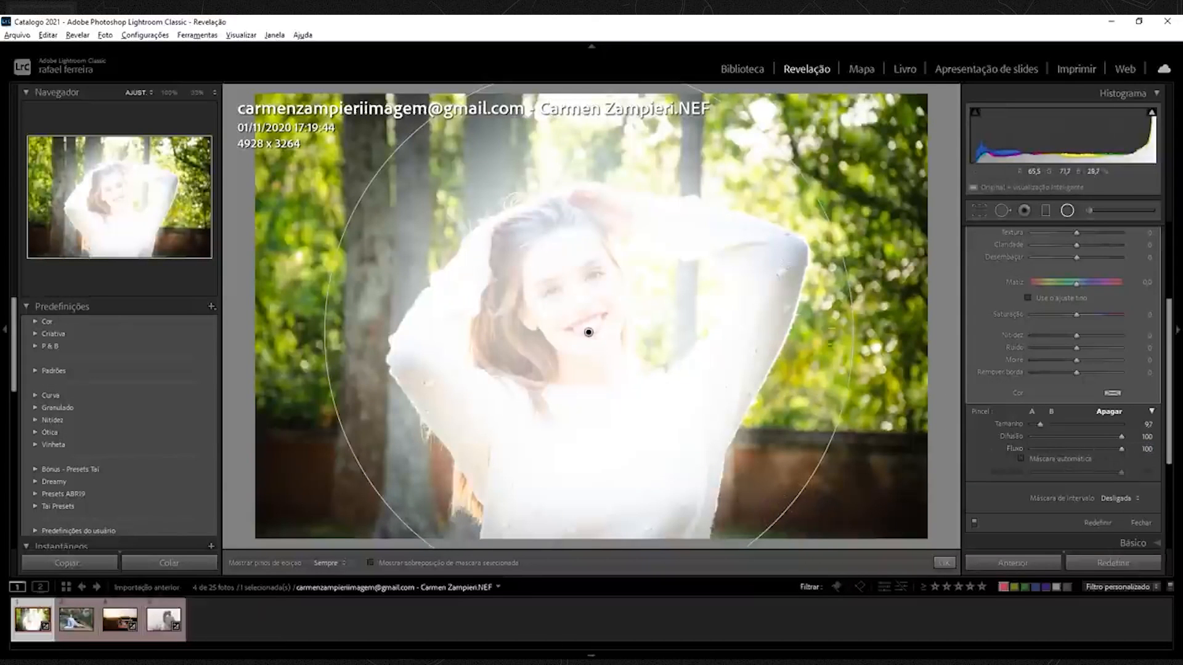
{"action": "key", "text": "h"}
{"action": "mouse_move", "coordinate": [745, 449]}
{"action": "left_mouse_down"}
{"action": "mouse_move", "coordinate": [785, 369]}
{"action": "mouse_move", "coordinate": [772, 371]}
{"action": "mouse_move", "coordinate": [727, 524]}
{"action": "mouse_move", "coordinate": [829, 280]}
{"action": "mouse_move", "coordinate": [823, 231]}
{"action": "mouse_move", "coordinate": [689, 197]}
{"action": "mouse_move", "coordinate": [801, 166]}
{"action": "mouse_move", "coordinate": [616, 135]}
{"action": "mouse_move", "coordinate": [825, 129]}
{"action": "left_mouse_up"}
{"action": "mouse_move", "coordinate": [904, 356]}
{"action": "left_mouse_down"}
{"action": "mouse_move", "coordinate": [809, 464]}
{"action": "mouse_move", "coordinate": [770, 542]}
{"action": "left_mouse_up"}
{"action": "key", "text": "h"}
{"action": "key", "text": "ctrl+z"}
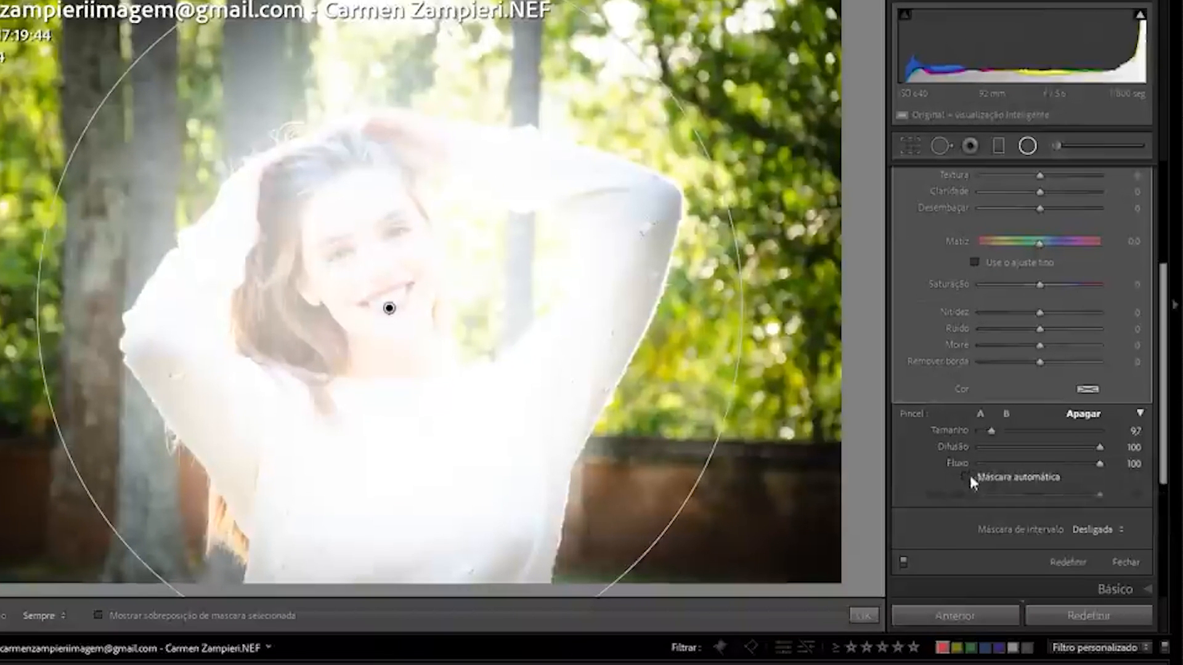
Enable Auto Mask and erase the effect from the background right of the model.
{"action": "left_click", "coordinate": [973, 477]}
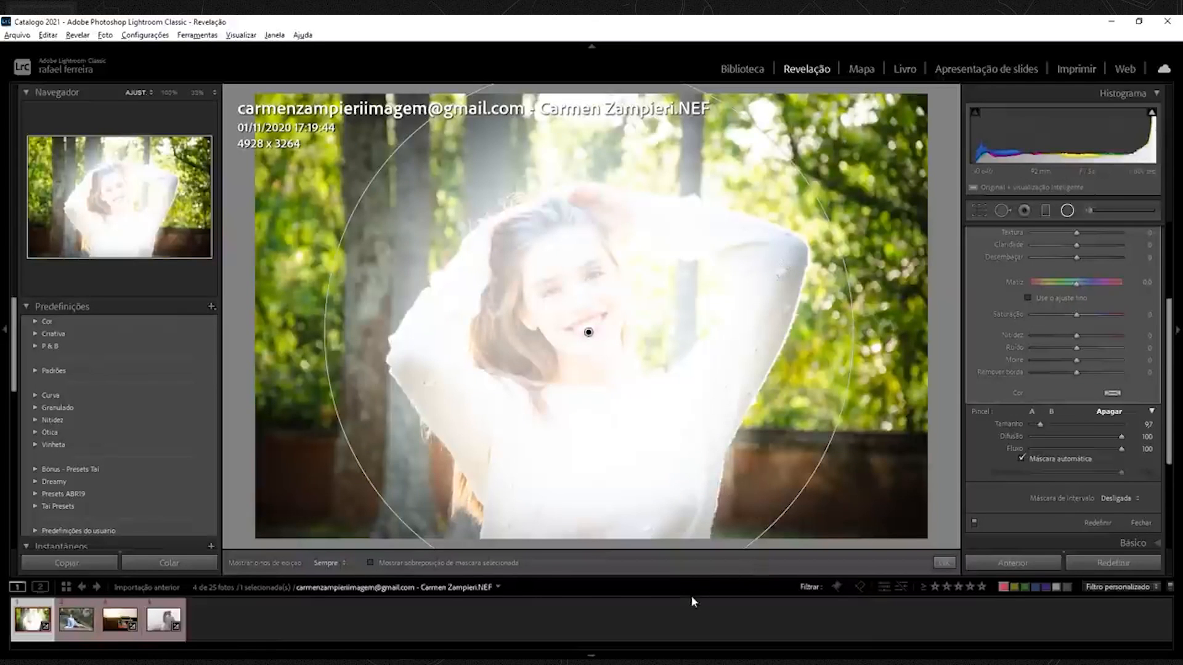
{"action": "key", "text": "h"}
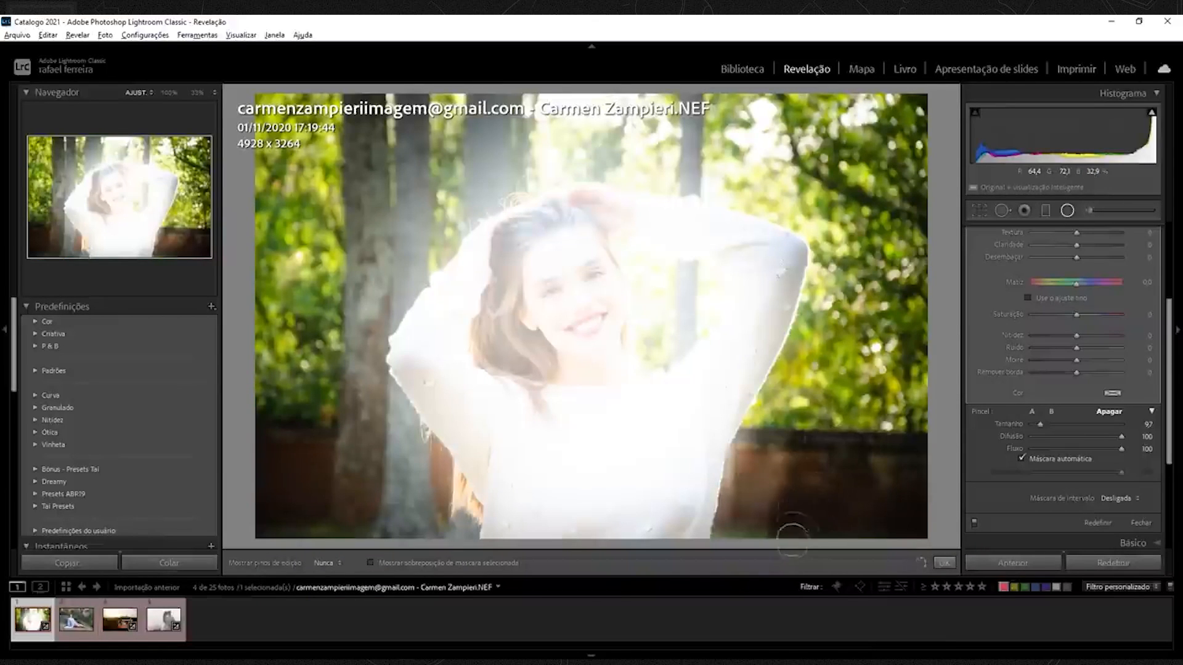
{"action": "mouse_move", "coordinate": [767, 525]}
{"action": "left_mouse_down"}
{"action": "mouse_move", "coordinate": [733, 565]}
{"action": "mouse_move", "coordinate": [727, 542]}
{"action": "mouse_move", "coordinate": [755, 434]}
{"action": "mouse_move", "coordinate": [774, 428]}
{"action": "mouse_move", "coordinate": [788, 377]}
{"action": "mouse_move", "coordinate": [824, 319]}
{"action": "mouse_move", "coordinate": [833, 184]}
{"action": "mouse_move", "coordinate": [857, 299]}
{"action": "mouse_move", "coordinate": [892, 325]}
{"action": "left_mouse_up"}
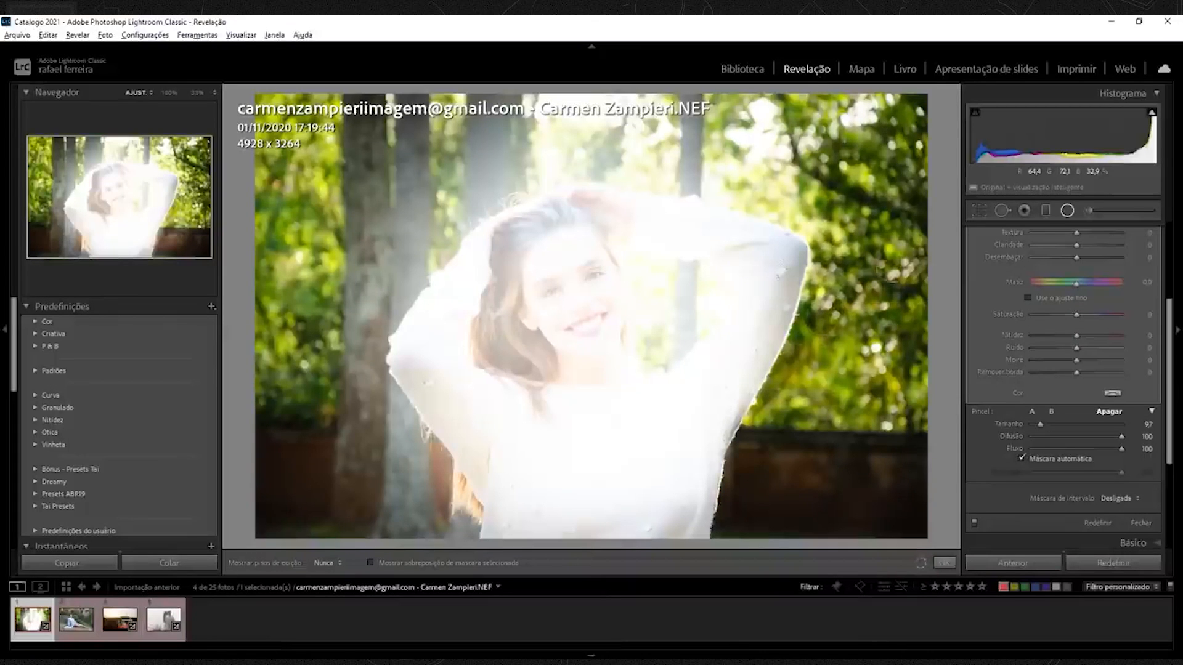
{"action": "mouse_move", "coordinate": [893, 282]}
{"action": "left_mouse_down"}
{"action": "mouse_move", "coordinate": [914, 456]}
{"action": "mouse_move", "coordinate": [881, 198]}
{"action": "mouse_move", "coordinate": [747, 186]}
{"action": "mouse_move", "coordinate": [757, 216]}
{"action": "mouse_move", "coordinate": [838, 215]}
{"action": "left_mouse_up"}
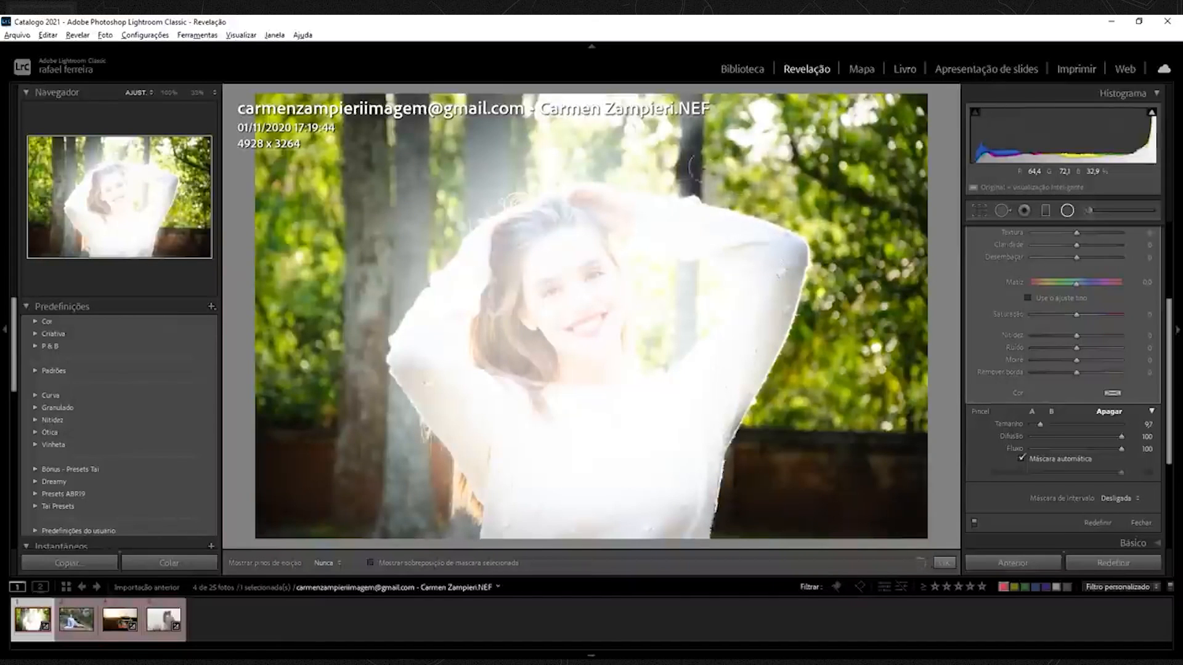
{"action": "key", "text": "h"}
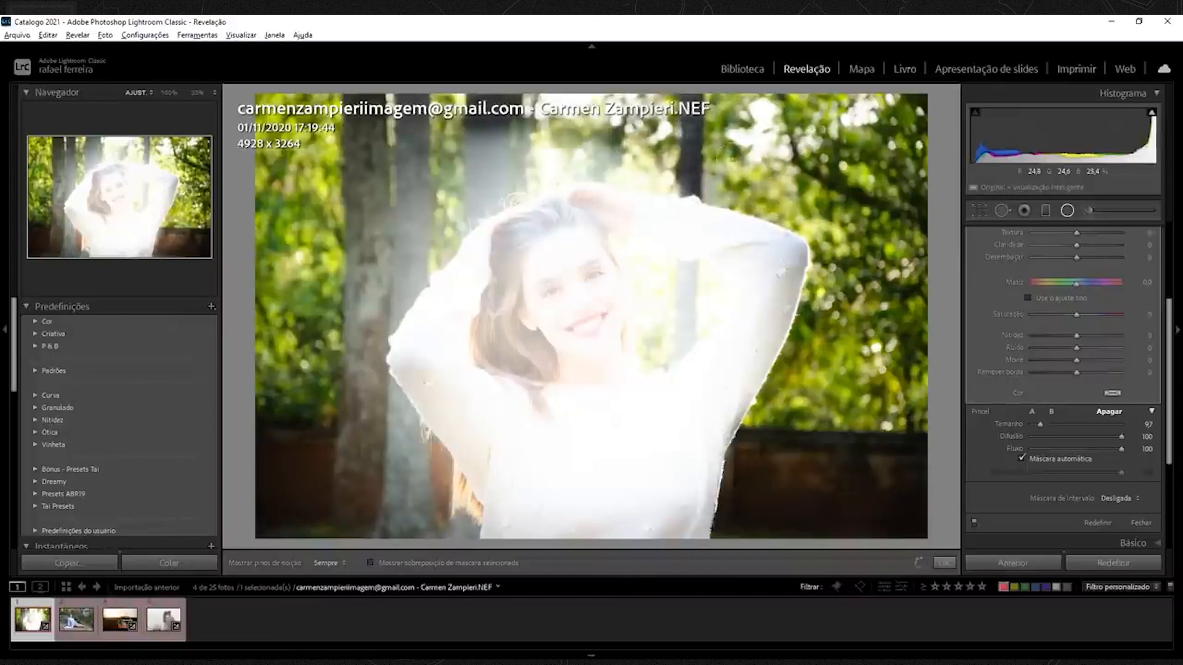
Erase the filter's effect from the background left of the model.
{"action": "mouse_move", "coordinate": [726, 156]}
{"action": "left_mouse_down"}
{"action": "mouse_move", "coordinate": [609, 147]}
{"action": "mouse_move", "coordinate": [696, 167]}
{"action": "mouse_move", "coordinate": [514, 155]}
{"action": "mouse_move", "coordinate": [516, 198]}
{"action": "mouse_move", "coordinate": [525, 167]}
{"action": "mouse_move", "coordinate": [428, 140]}
{"action": "mouse_move", "coordinate": [442, 124]}
{"action": "mouse_move", "coordinate": [406, 171]}
{"action": "mouse_move", "coordinate": [524, 171]}
{"action": "mouse_move", "coordinate": [452, 192]}
{"action": "mouse_move", "coordinate": [469, 196]}
{"action": "mouse_move", "coordinate": [461, 205]}
{"action": "mouse_move", "coordinate": [483, 198]}
{"action": "mouse_move", "coordinate": [445, 210]}
{"action": "mouse_move", "coordinate": [464, 211]}
{"action": "mouse_move", "coordinate": [393, 188]}
{"action": "mouse_move", "coordinate": [422, 196]}
{"action": "mouse_move", "coordinate": [378, 200]}
{"action": "mouse_move", "coordinate": [367, 239]}
{"action": "mouse_move", "coordinate": [459, 208]}
{"action": "mouse_move", "coordinate": [414, 245]}
{"action": "mouse_move", "coordinate": [433, 247]}
{"action": "mouse_move", "coordinate": [375, 287]}
{"action": "mouse_move", "coordinate": [413, 277]}
{"action": "mouse_move", "coordinate": [398, 274]}
{"action": "mouse_move", "coordinate": [327, 334]}
{"action": "mouse_move", "coordinate": [384, 284]}
{"action": "mouse_move", "coordinate": [394, 293]}
{"action": "mouse_move", "coordinate": [331, 314]}
{"action": "mouse_move", "coordinate": [388, 314]}
{"action": "mouse_move", "coordinate": [331, 341]}
{"action": "mouse_move", "coordinate": [334, 361]}
{"action": "mouse_move", "coordinate": [394, 419]}
{"action": "mouse_move", "coordinate": [378, 404]}
{"action": "mouse_move", "coordinate": [414, 489]}
{"action": "mouse_move", "coordinate": [465, 545]}
{"action": "mouse_move", "coordinate": [462, 534]}
{"action": "mouse_move", "coordinate": [443, 587]}
{"action": "left_mouse_up"}
{"action": "left_click_drag", "start_coordinate": [351, 467], "coordinate": [319, 491]}
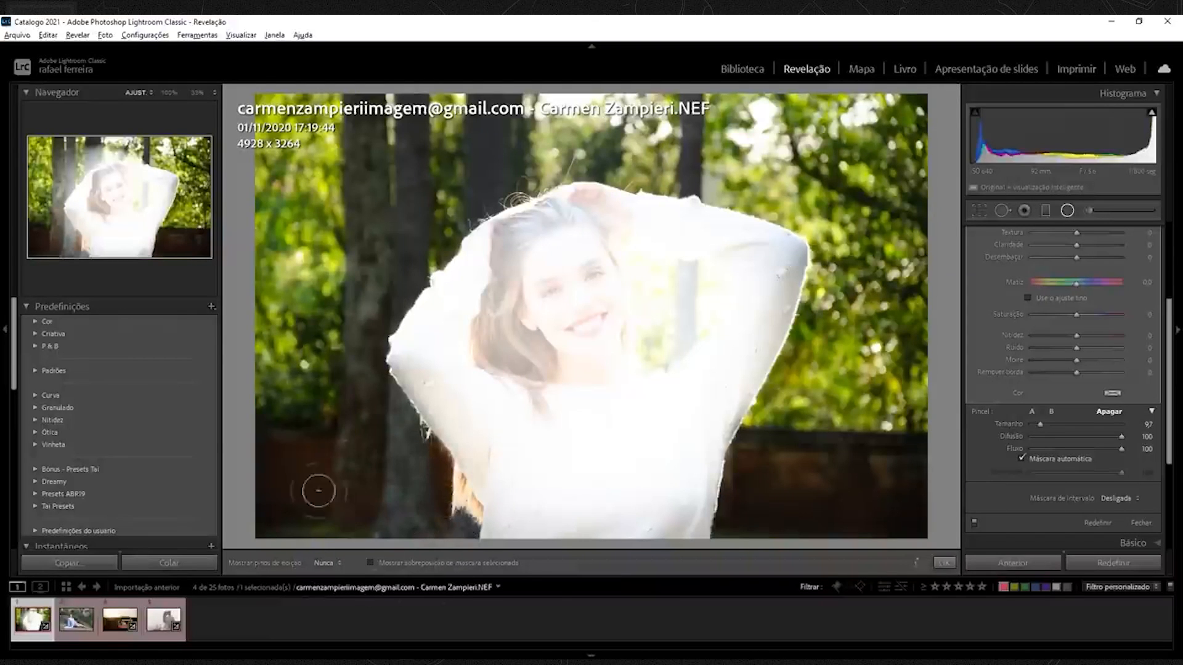
{"action": "left_click_drag", "start_coordinate": [311, 375], "coordinate": [308, 293]}
{"action": "mouse_move", "coordinate": [308, 217]}
{"action": "left_mouse_down"}
{"action": "mouse_move", "coordinate": [330, 369]}
{"action": "mouse_move", "coordinate": [391, 262]}
{"action": "mouse_move", "coordinate": [405, 189]}
{"action": "left_mouse_up"}
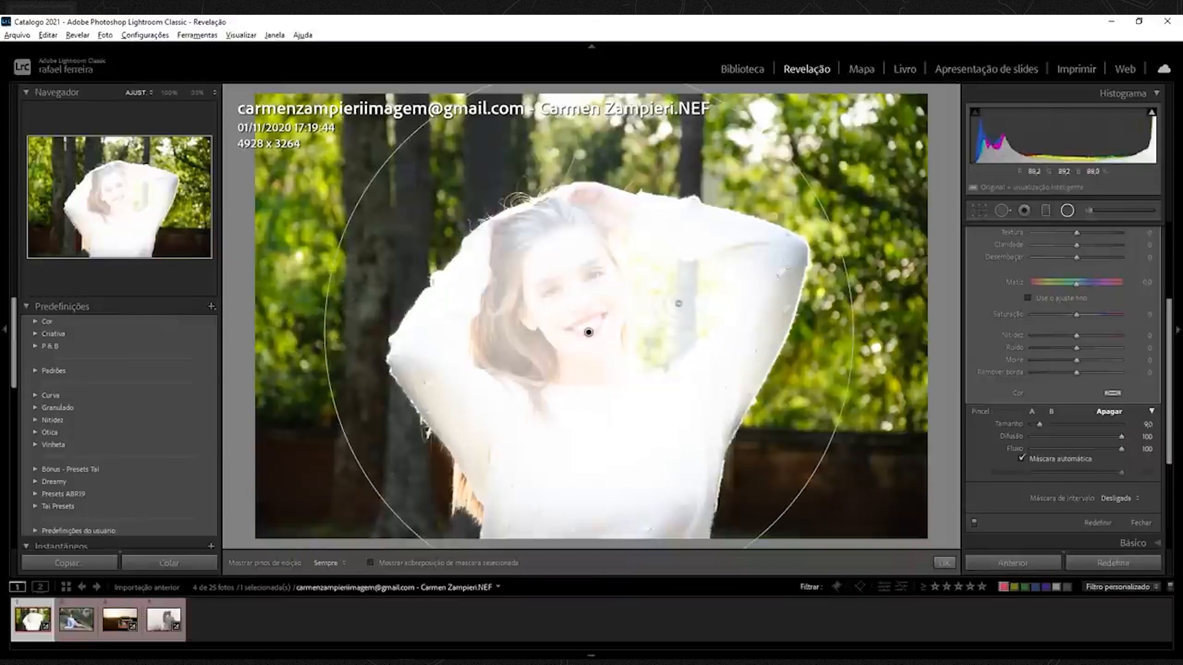
Erase the effect from the background gap between the model's raised arm and her head.
{"action": "left_click_drag", "start_coordinate": [667, 302], "coordinate": [643, 270]}
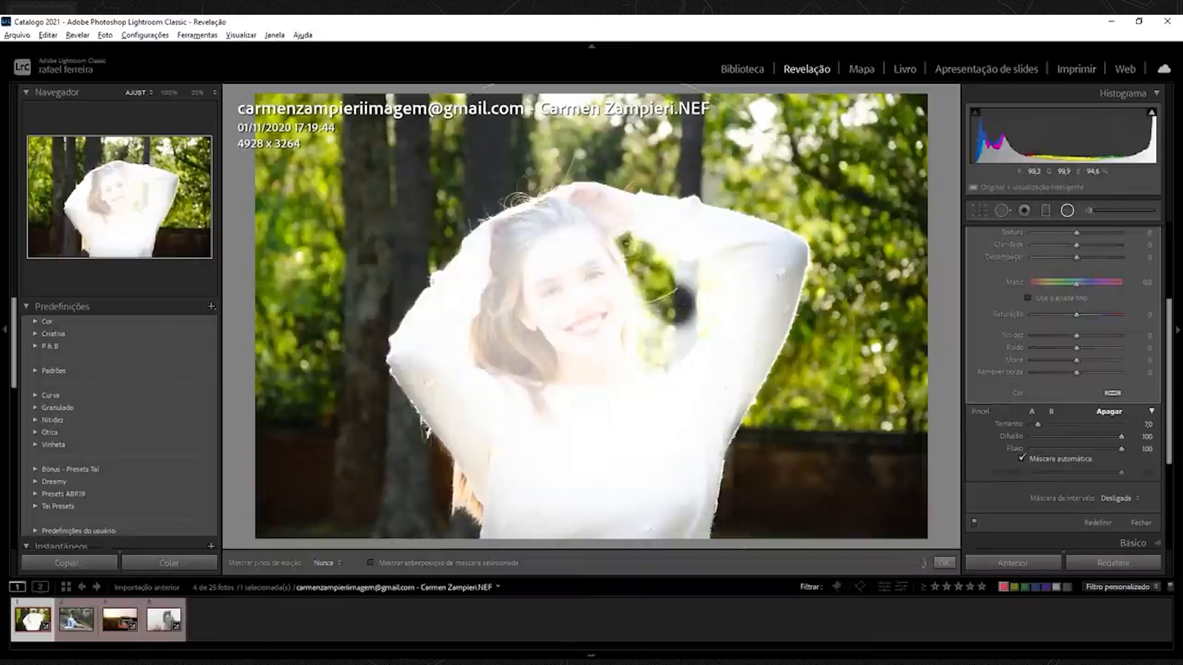
{"action": "left_click_drag", "start_coordinate": [644, 270], "coordinate": [623, 240]}
{"action": "mouse_move", "coordinate": [681, 296]}
{"action": "left_mouse_down"}
{"action": "mouse_move", "coordinate": [704, 277]}
{"action": "mouse_move", "coordinate": [719, 301]}
{"action": "left_mouse_up"}
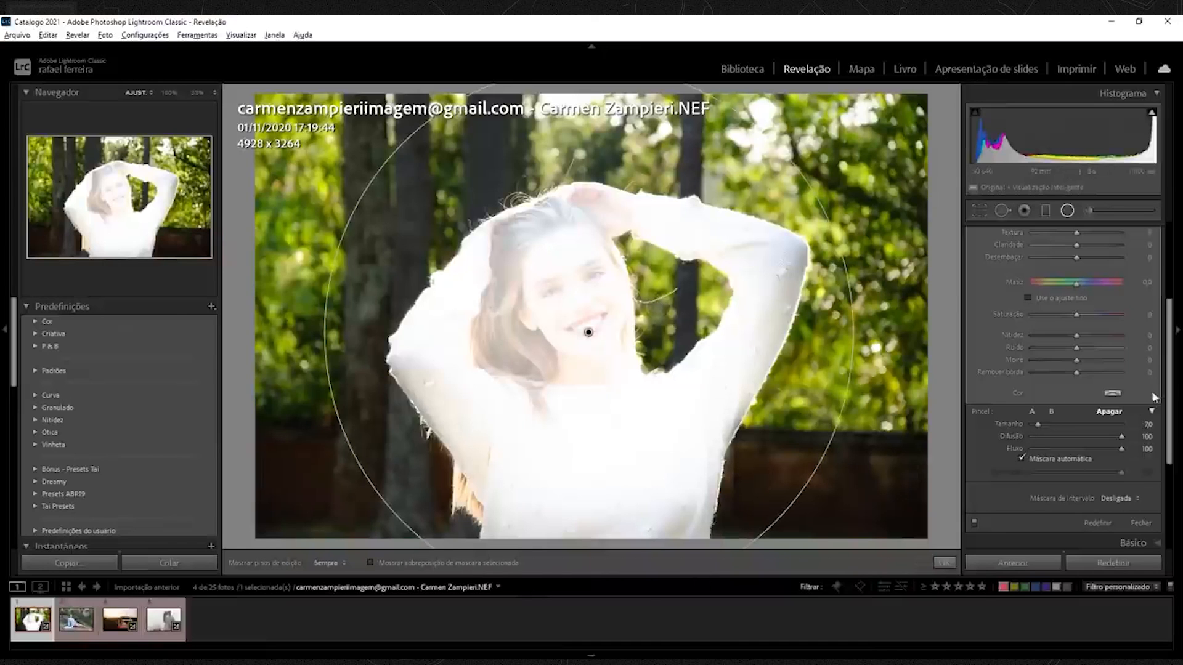
Set the radial filter's exposure to 0.67 and its blacks to -28.
{"action": "scroll", "coordinate": [1171, 399], "scroll_direction": "up", "scroll_amount": 5}
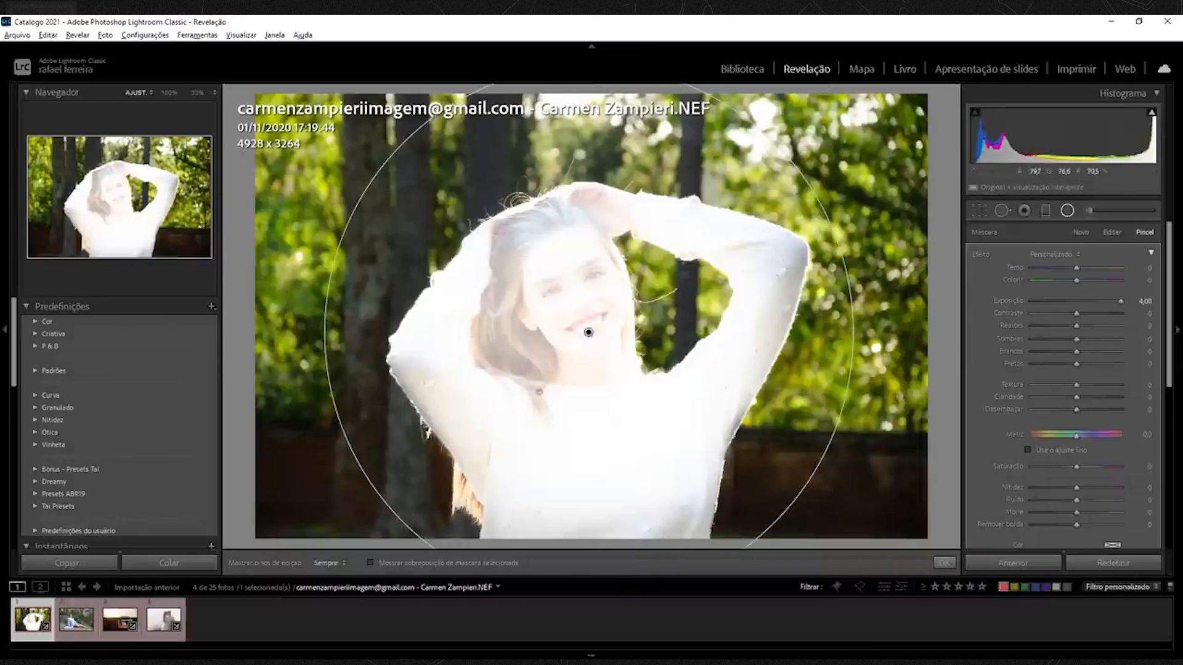
{"action": "key", "text": "o"}
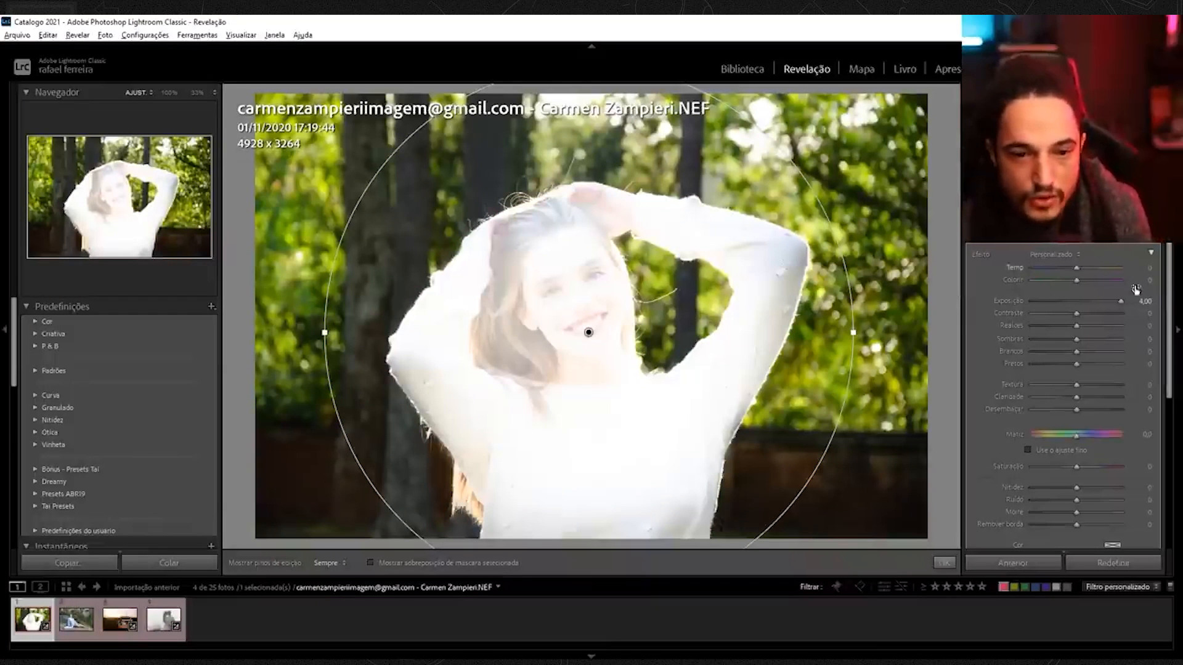
{"action": "left_click_drag", "start_coordinate": [1033, 300], "coordinate": [1078, 316]}
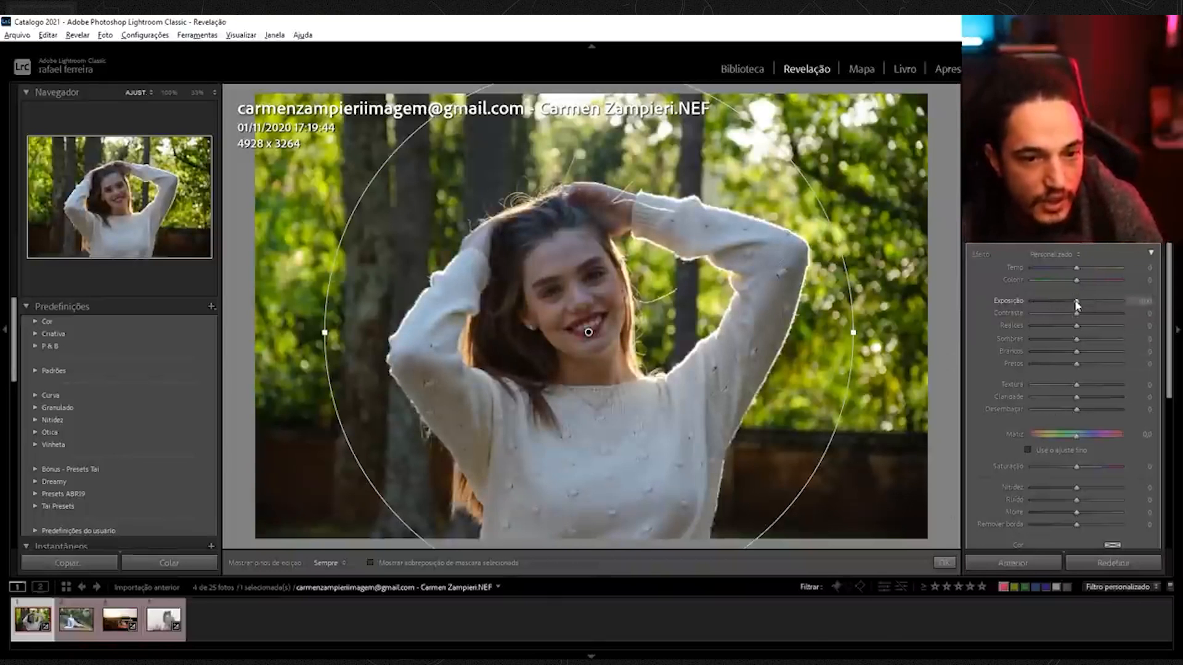
{"action": "left_click_drag", "start_coordinate": [1076, 303], "coordinate": [1085, 305]}
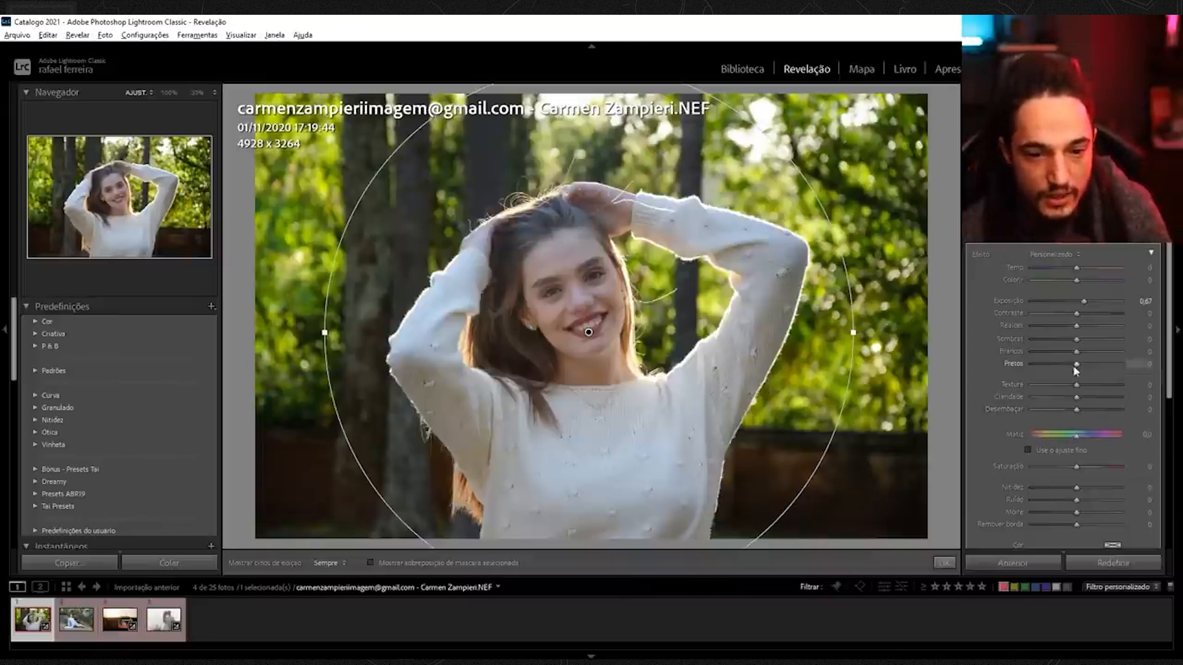
{"action": "left_click_drag", "start_coordinate": [1078, 369], "coordinate": [1064, 367]}
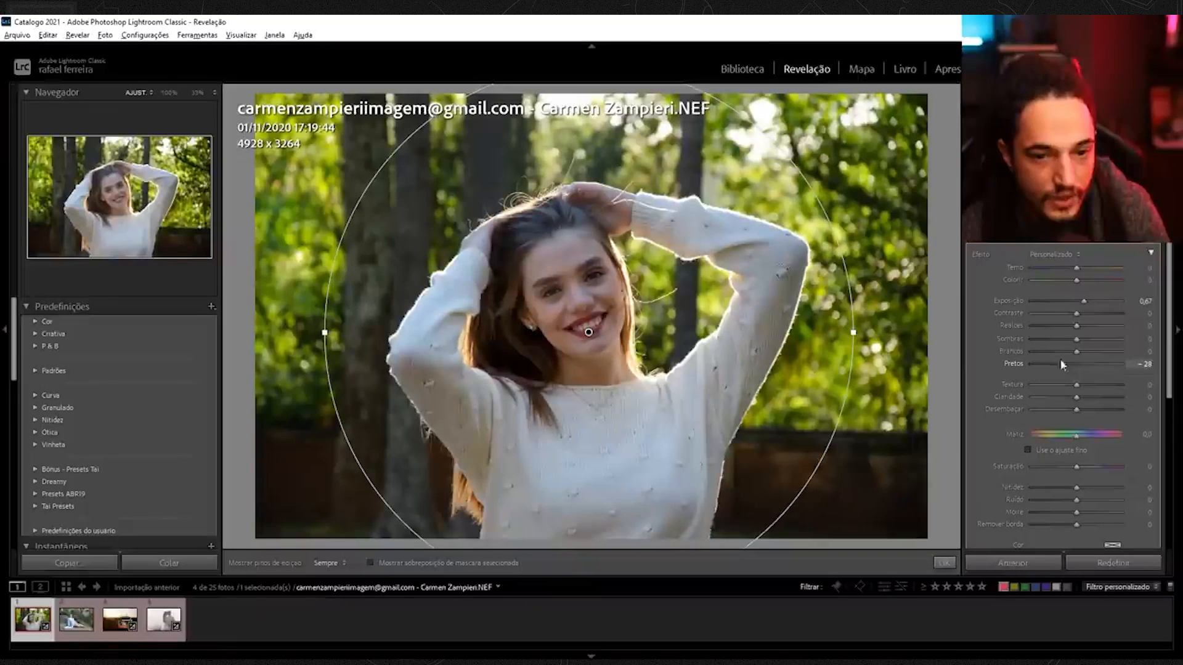